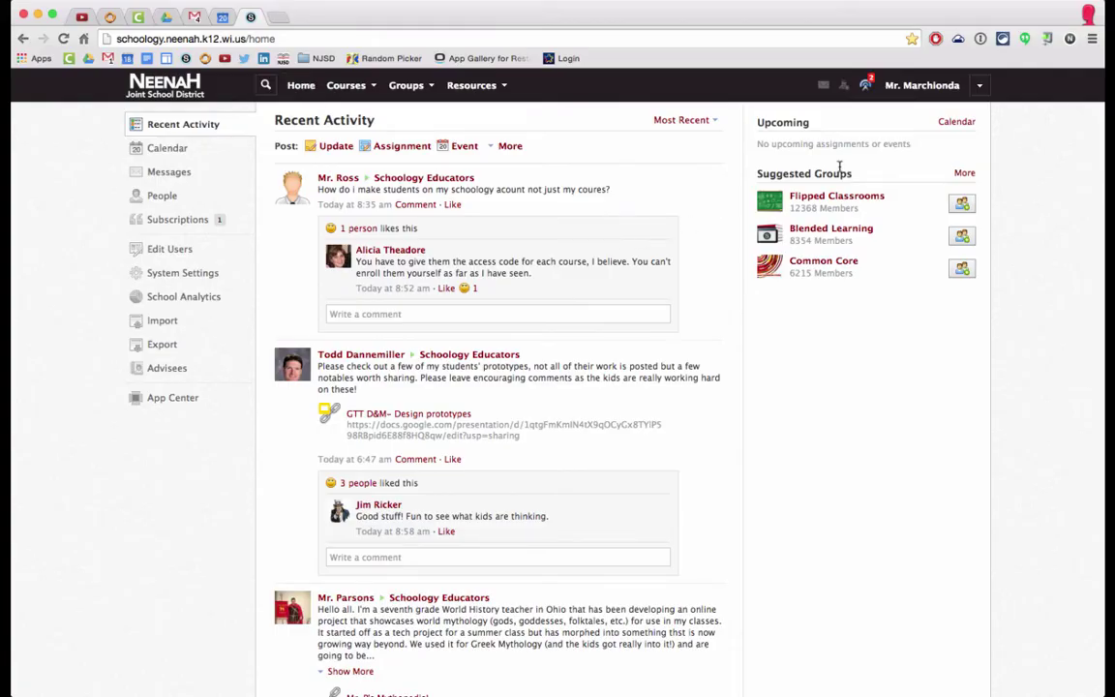
Open your own profile page using your user name in the top bar
left_click(925, 88)
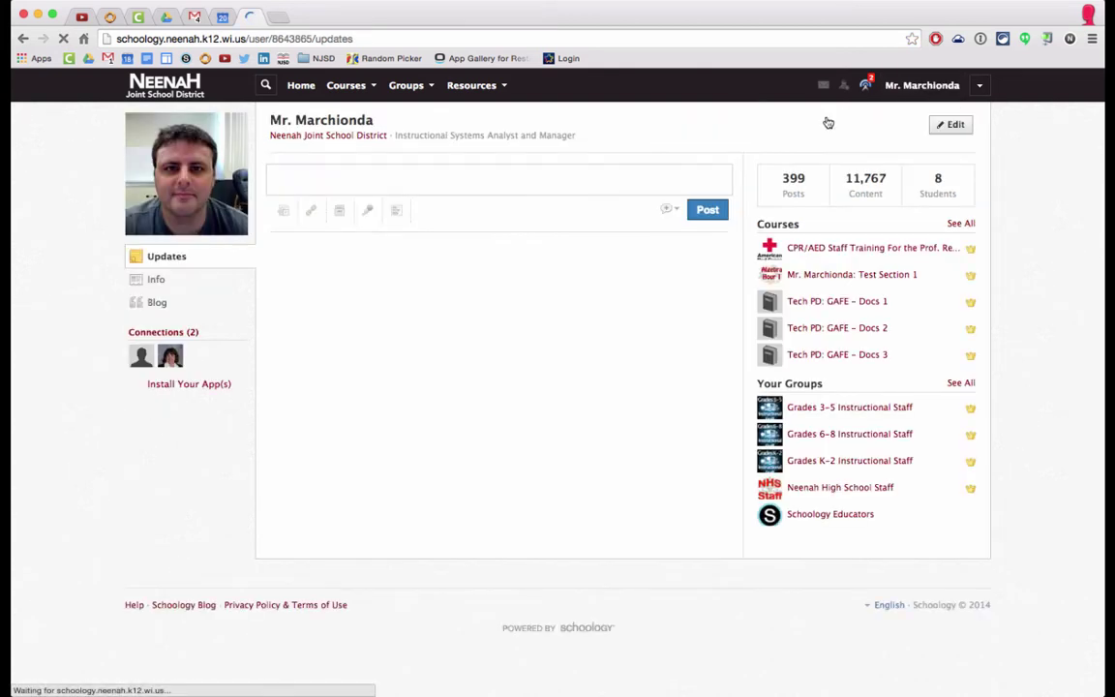
Open your blog, then check the newest post's actions menu and the Browse Date month list
left_click(157, 305)
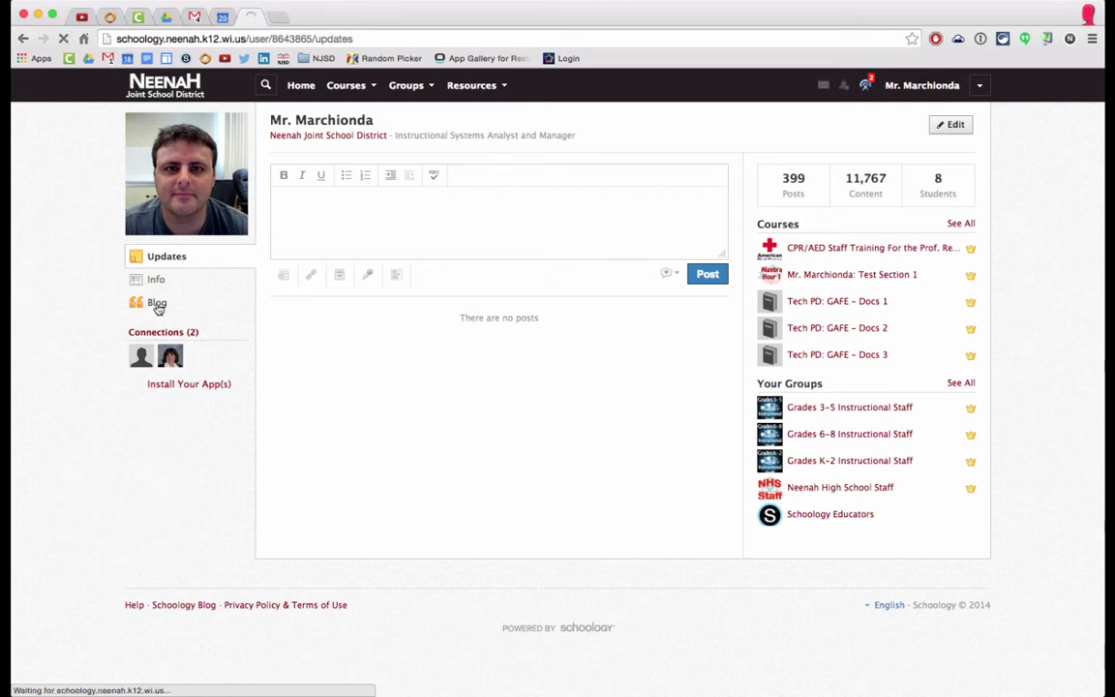
scroll(455, 484, "down", 2)
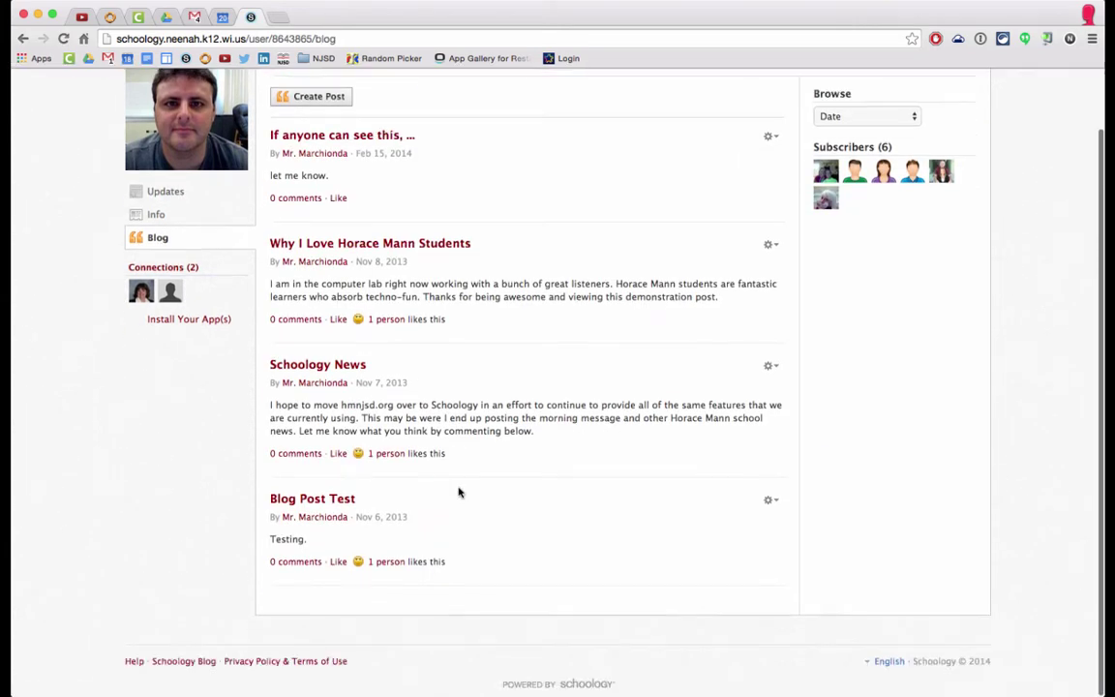
scroll(458, 487, "up", 2)
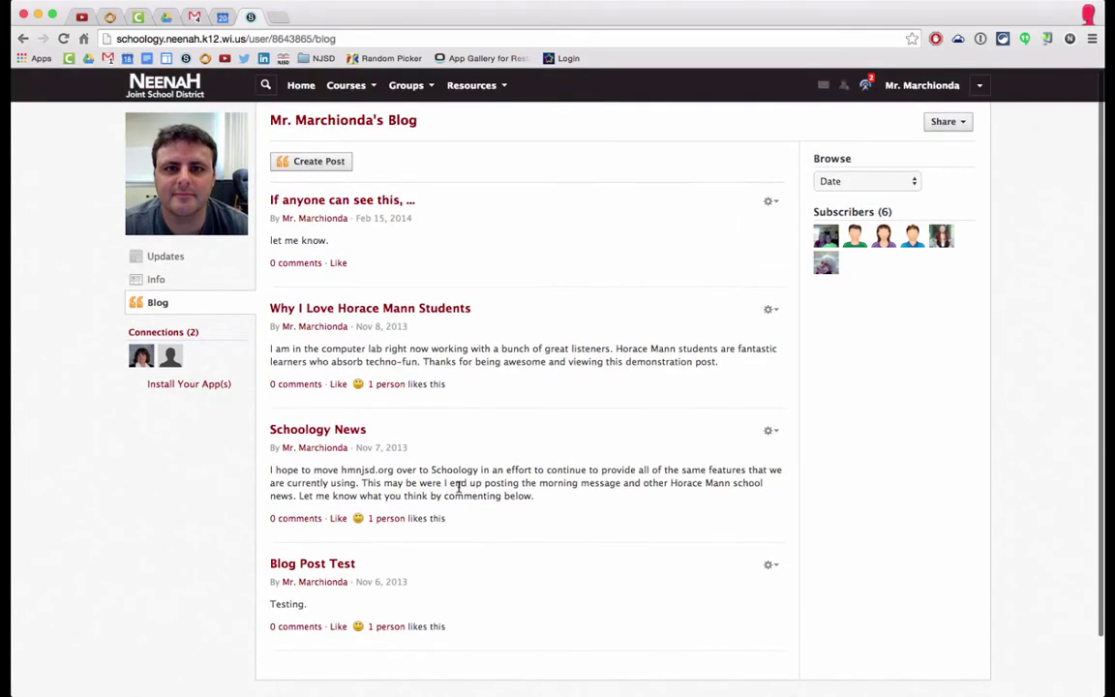
left_click(775, 203)
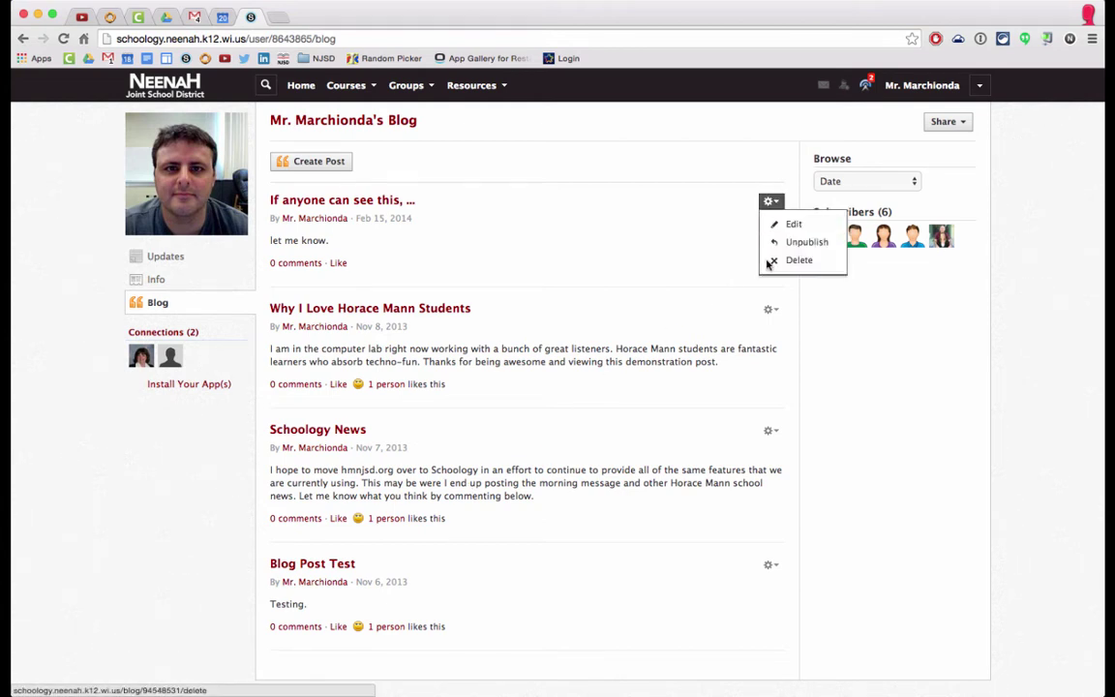
left_click(896, 181)
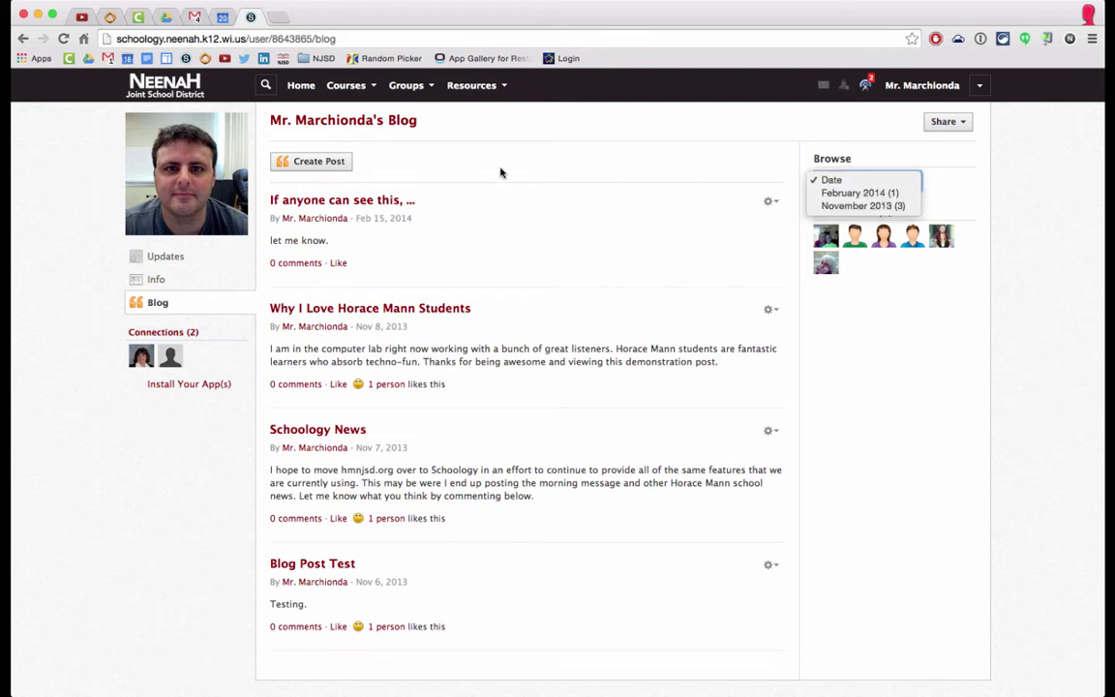
left_click(453, 160)
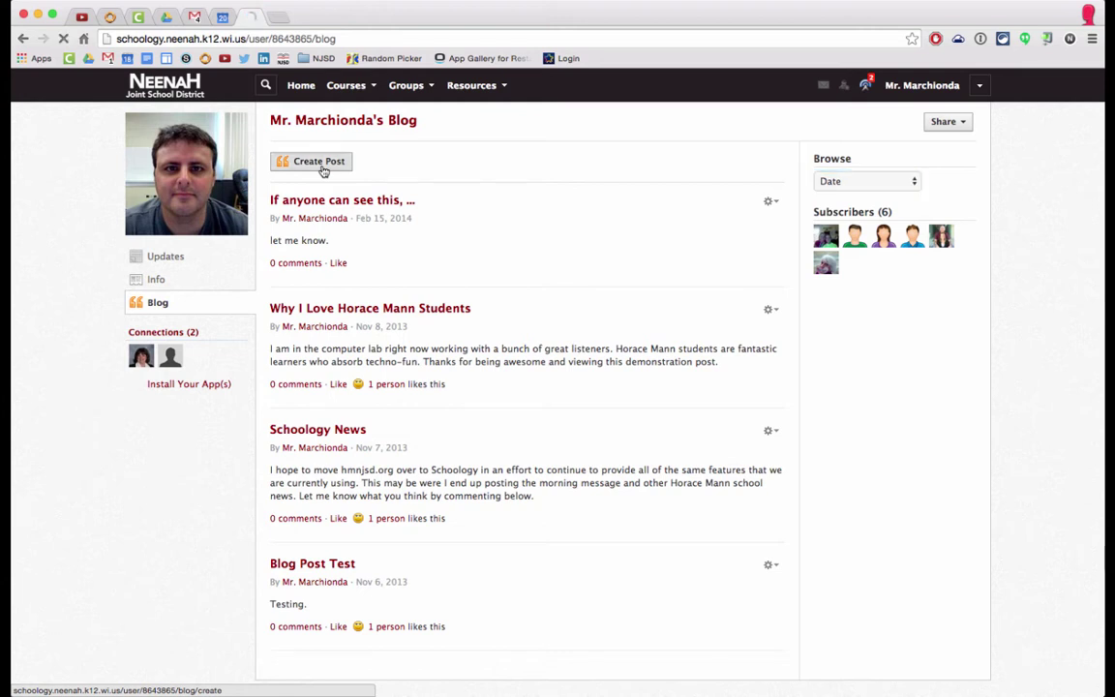
Start a new blog post titled 'Title' with placeholder text in the body
left_click(323, 166)
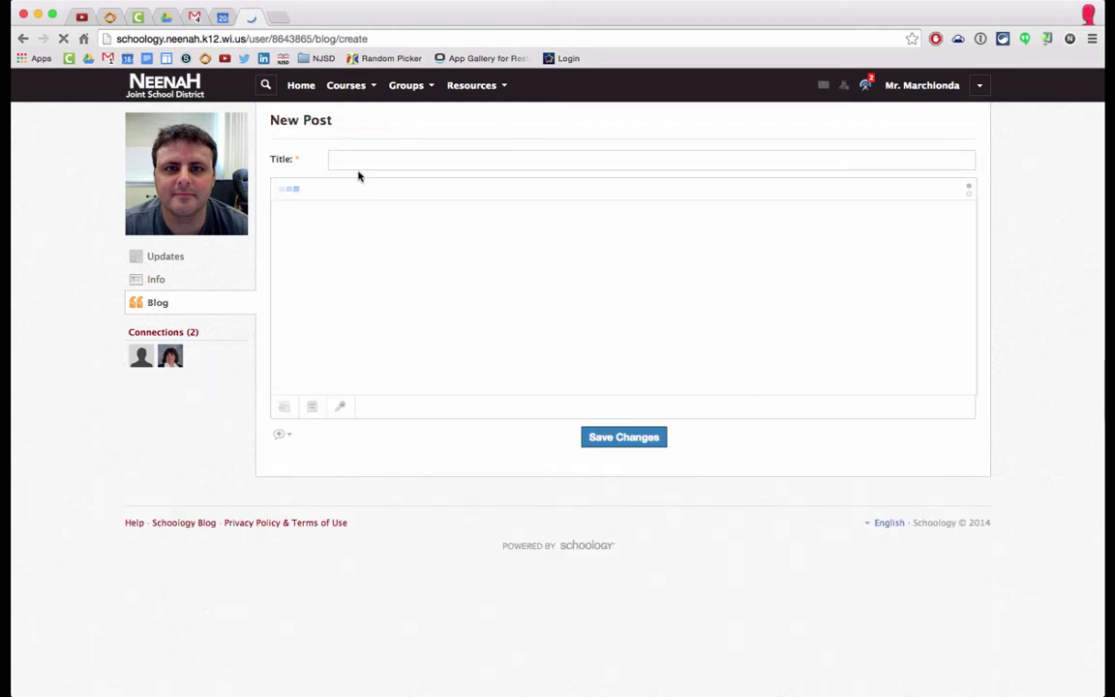
left_click(368, 162)
type("T")
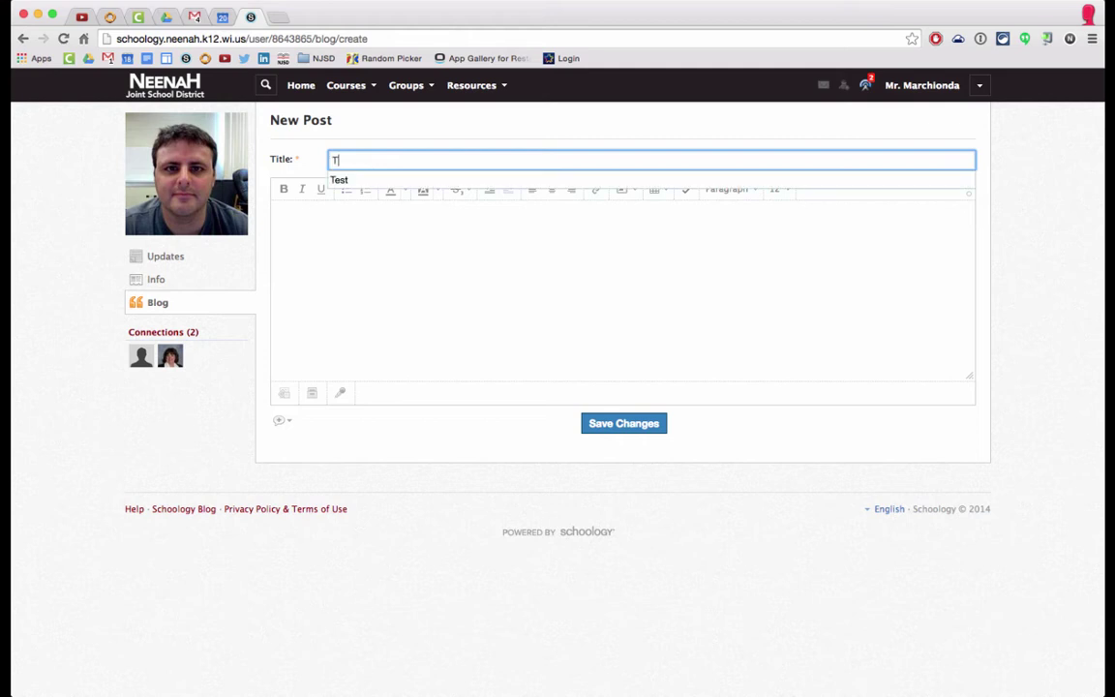
type("itle")
left_click(331, 252)
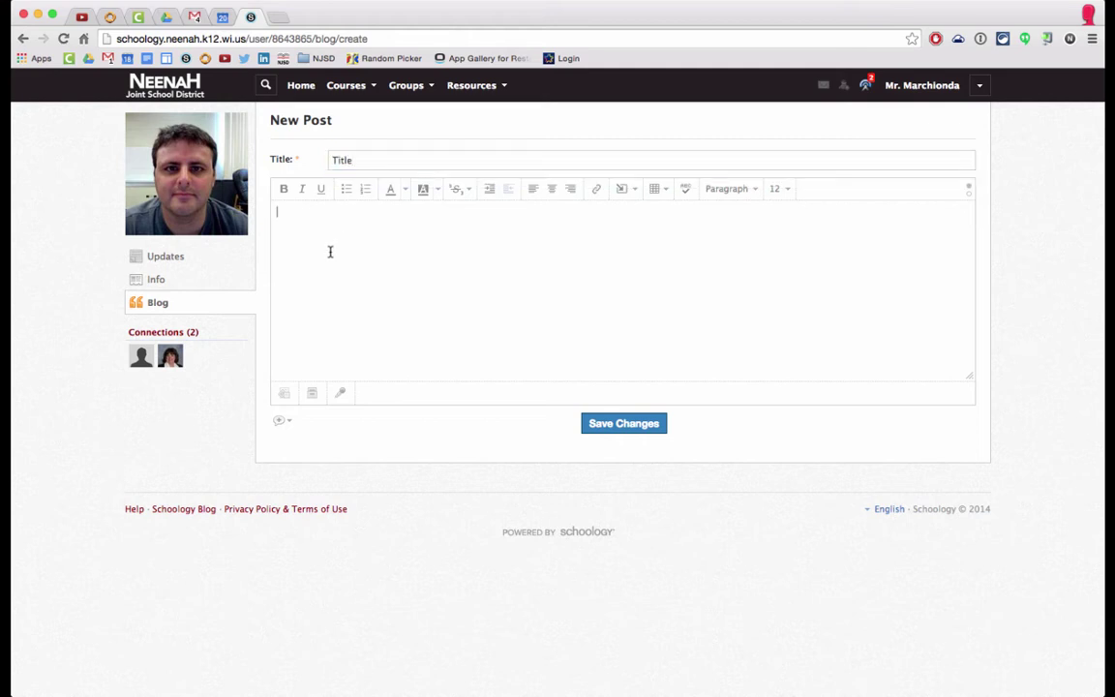
type("lfdas f;aldskf;jlaek;fjaejfjklefa")
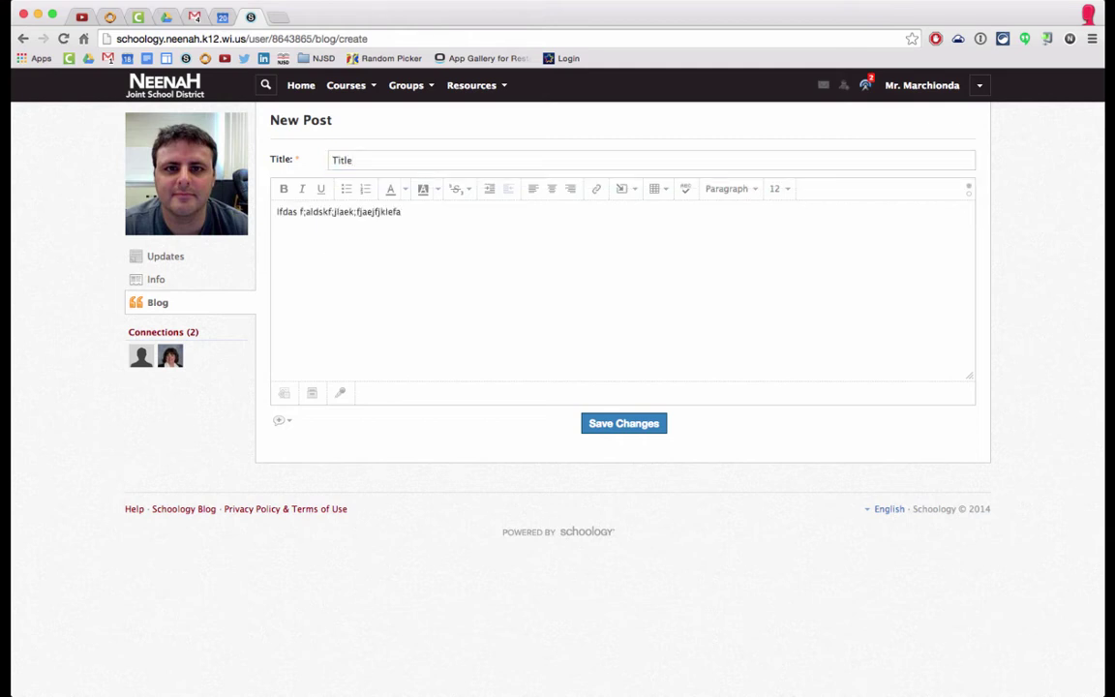
left_click(469, 192)
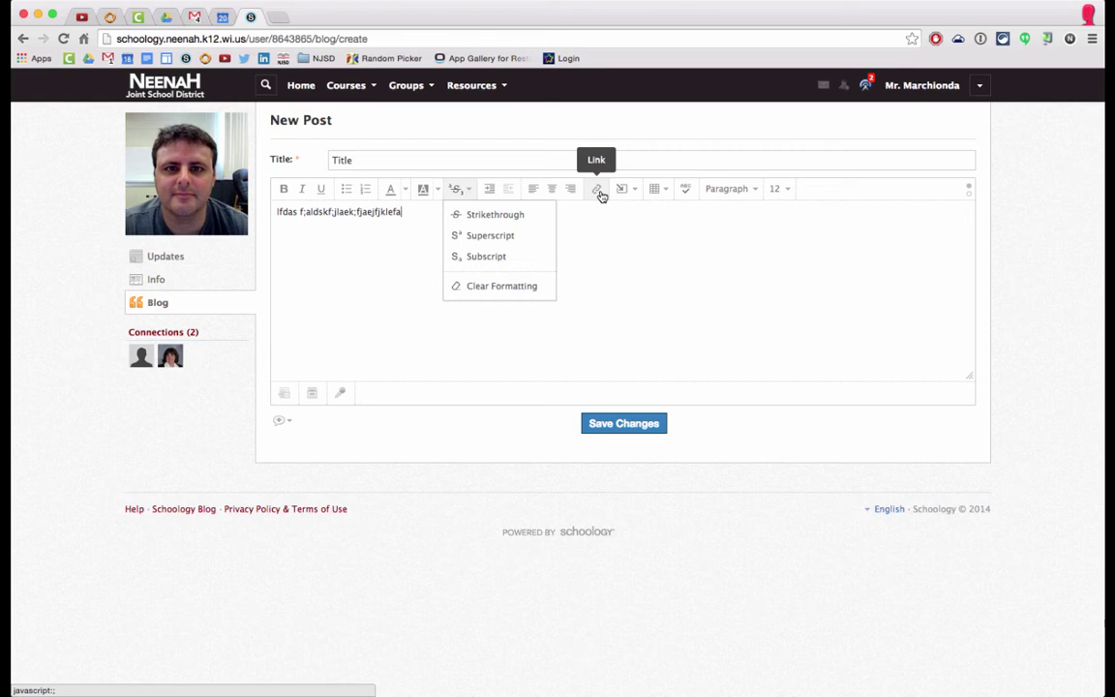
left_click(636, 193)
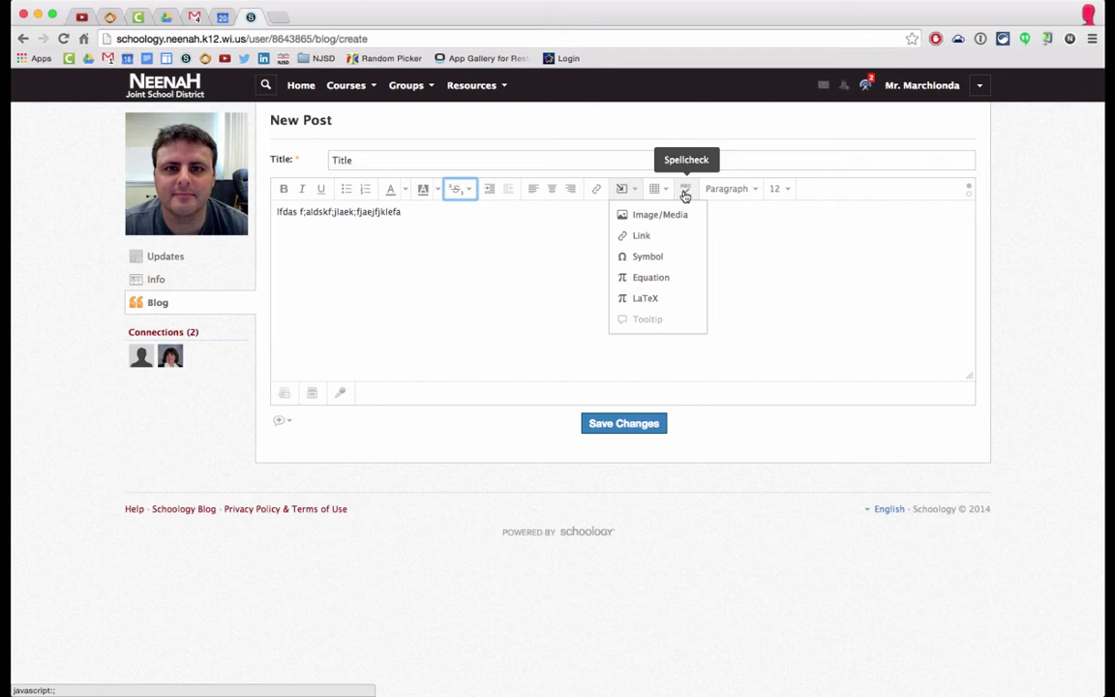
left_click(730, 191)
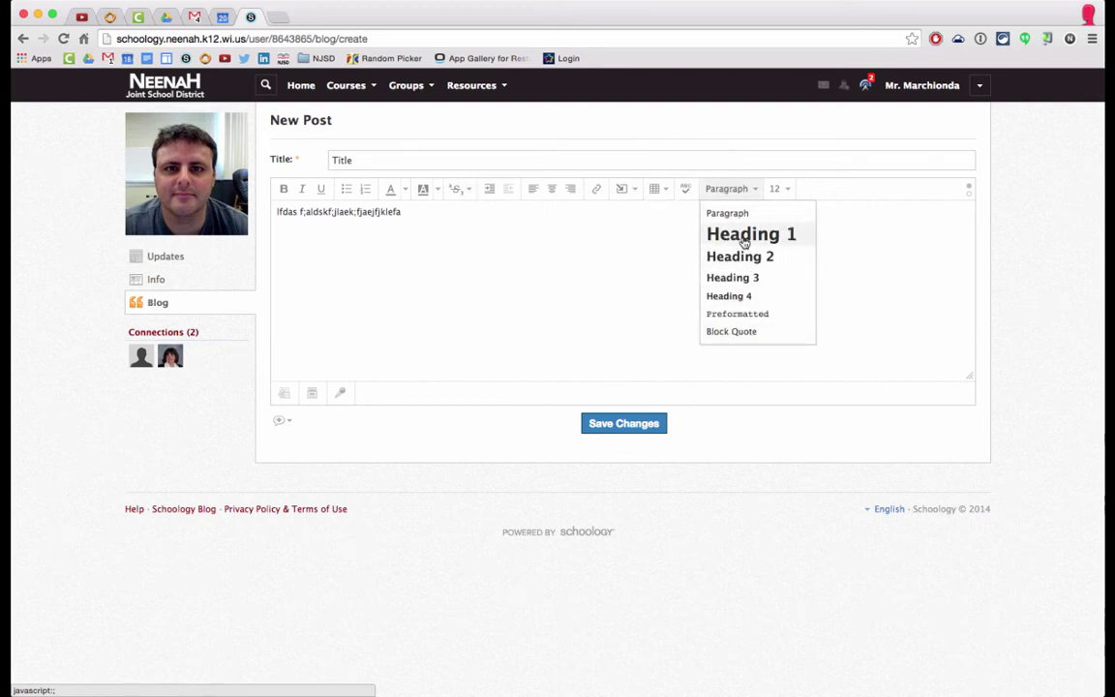
left_click(780, 189)
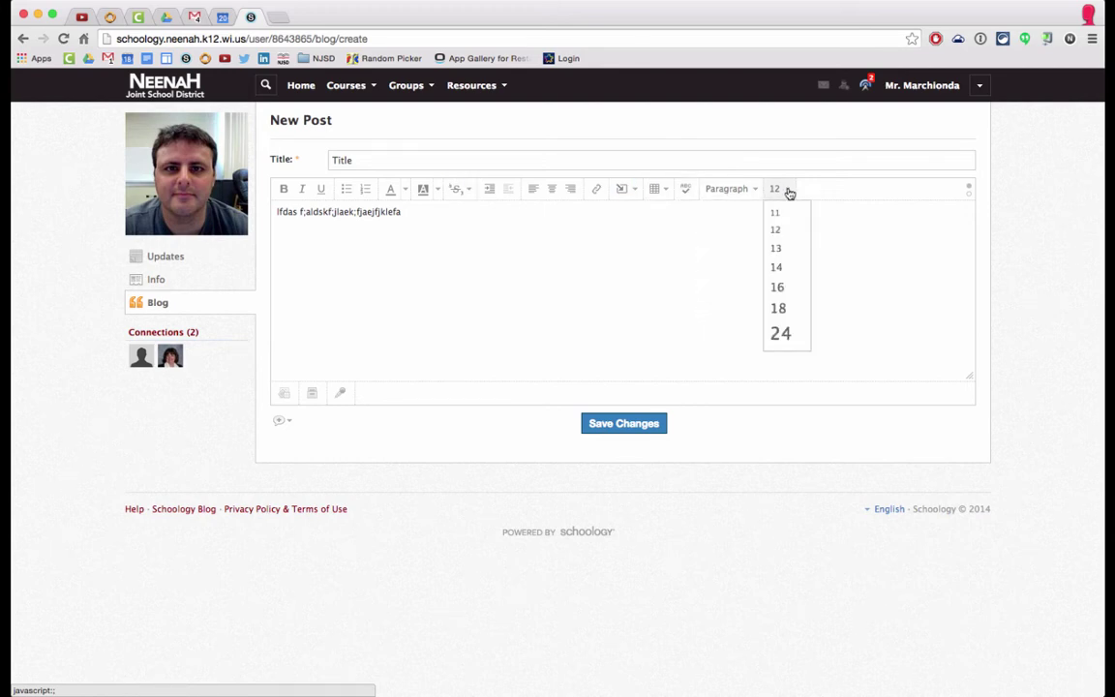
left_click(527, 251)
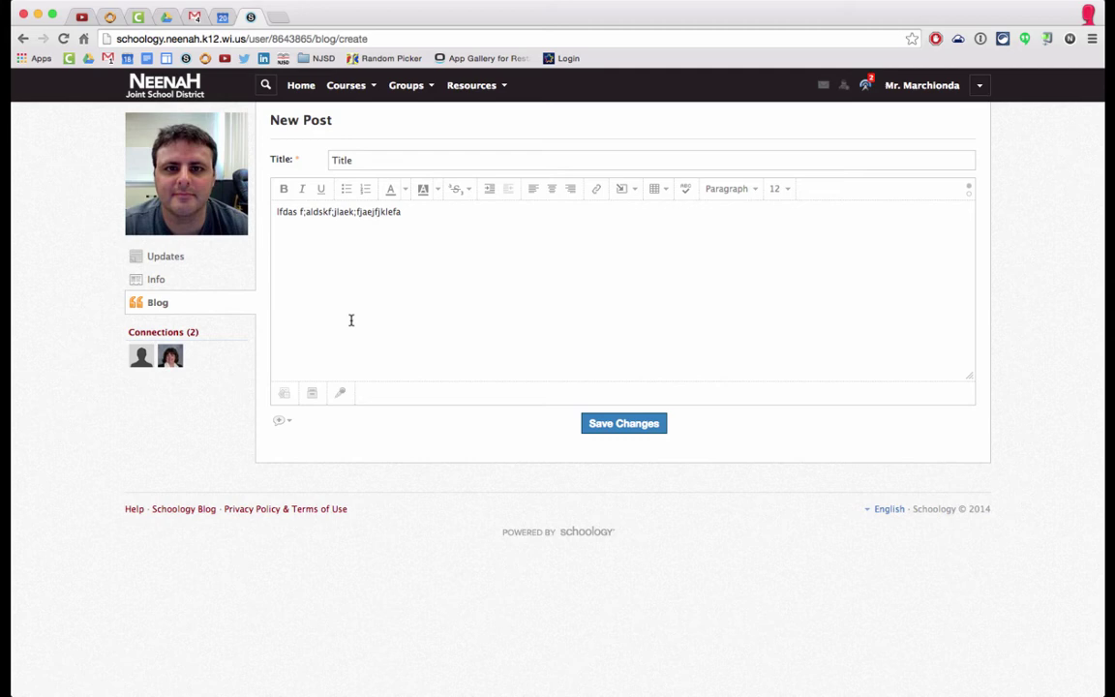
left_click(281, 420)
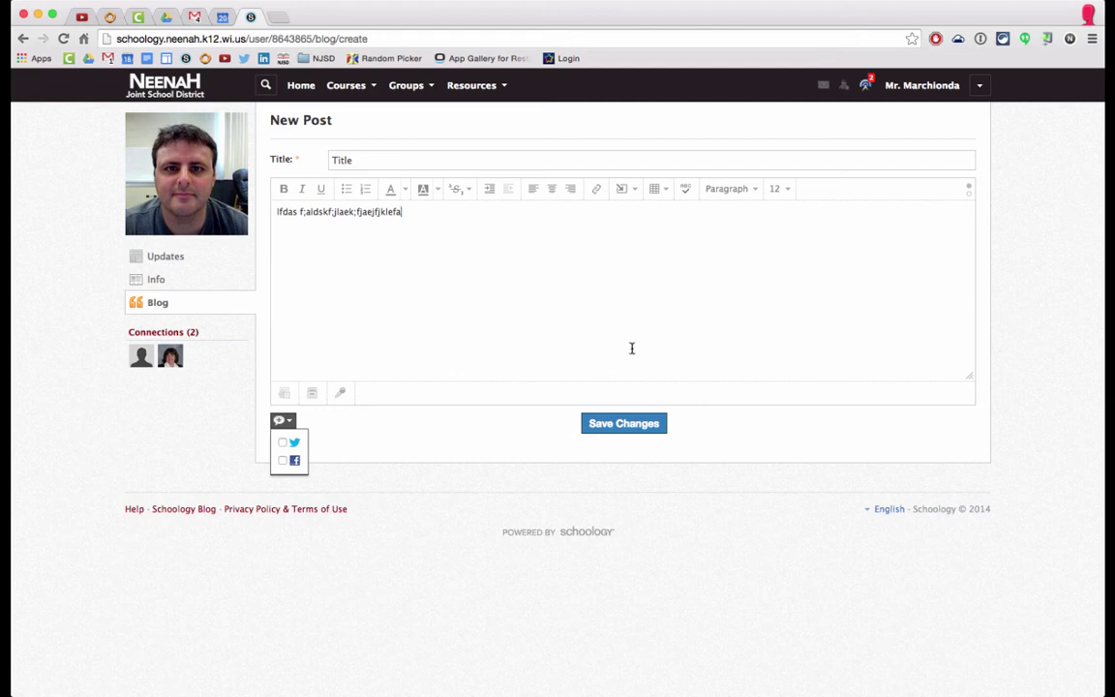
Publish the 'Title' post and go back to the blog's post list
left_click(639, 428)
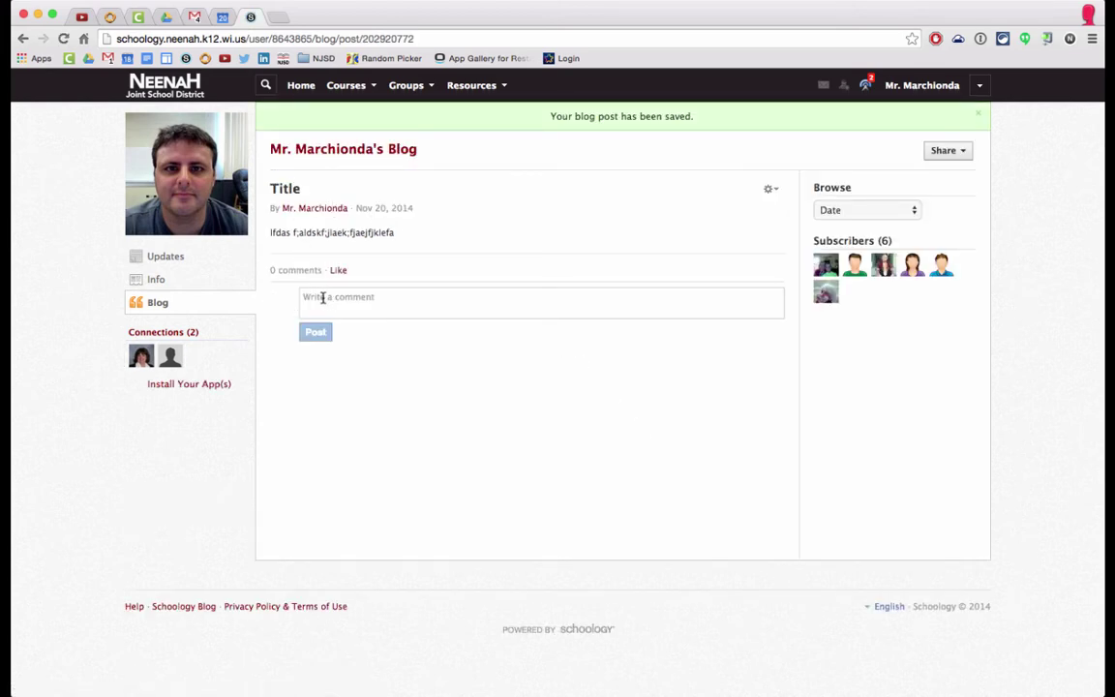
left_click(157, 304)
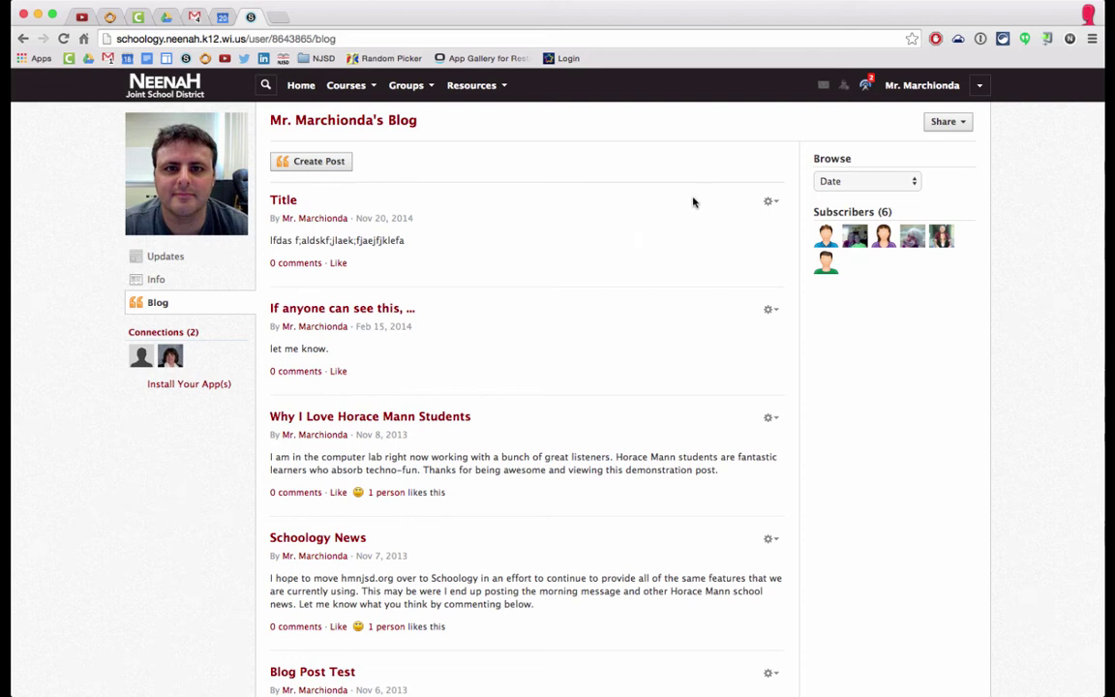
In Privacy settings, try each Your Blog visibility option, ending on Everyone
left_click(980, 88)
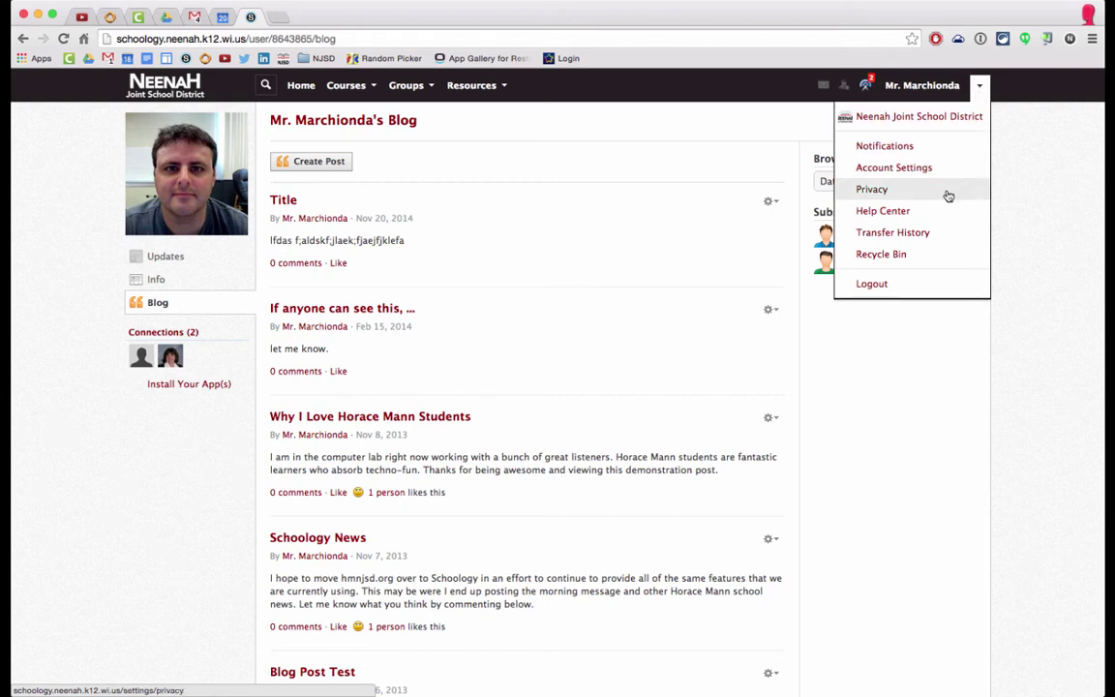
left_click(948, 193)
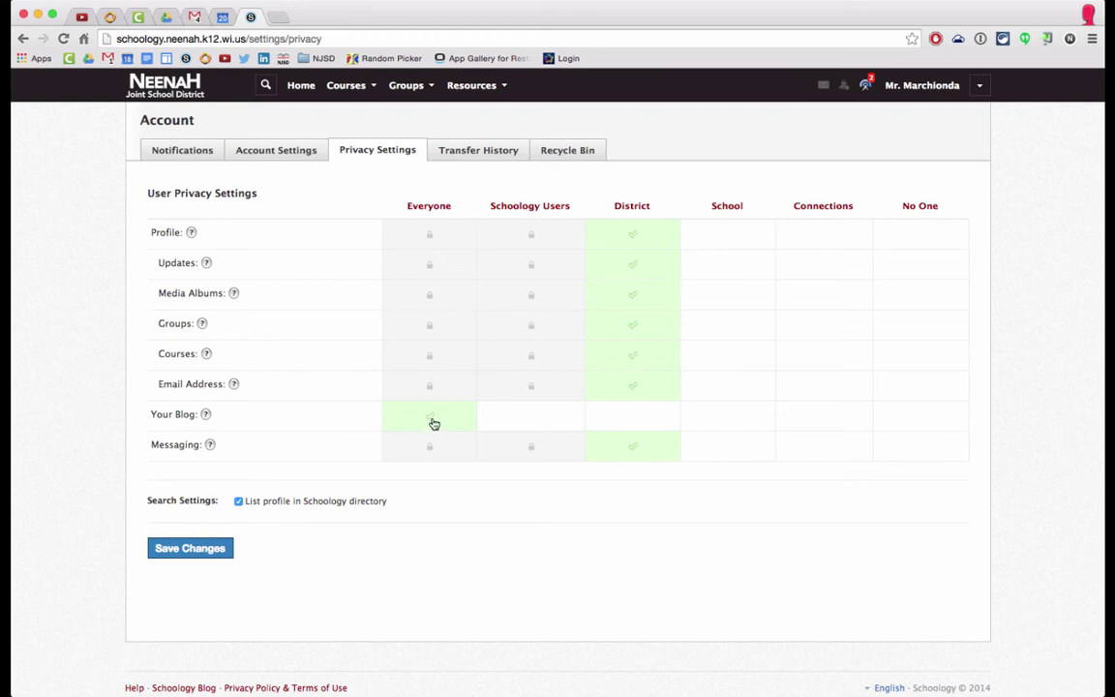
left_click(629, 423)
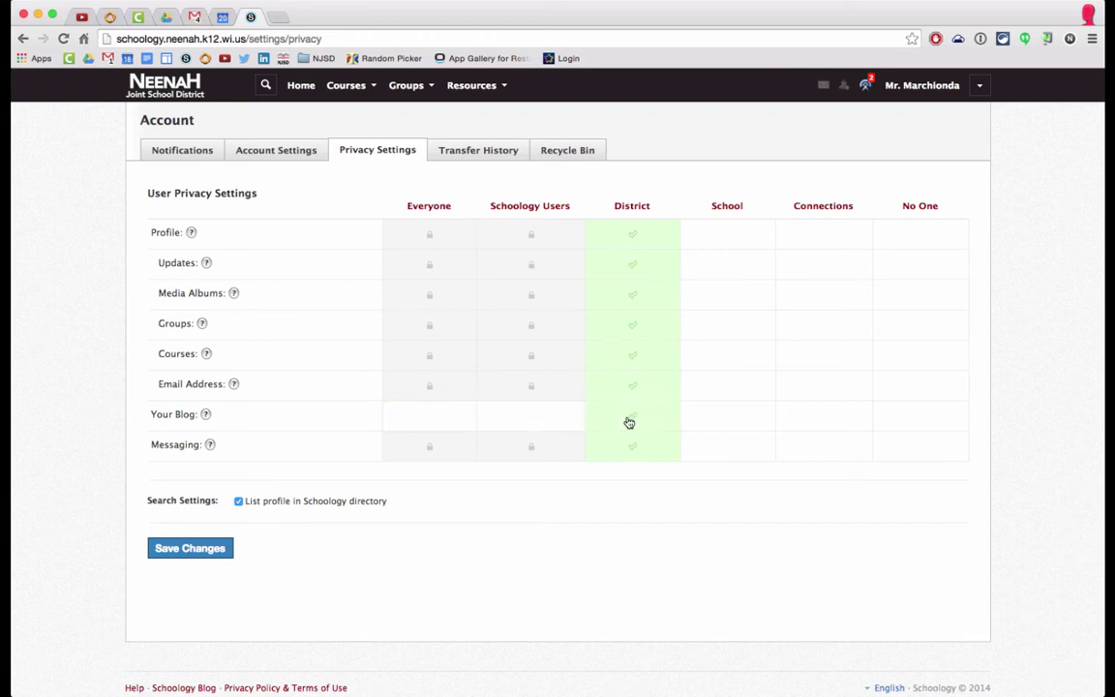
left_click(732, 427)
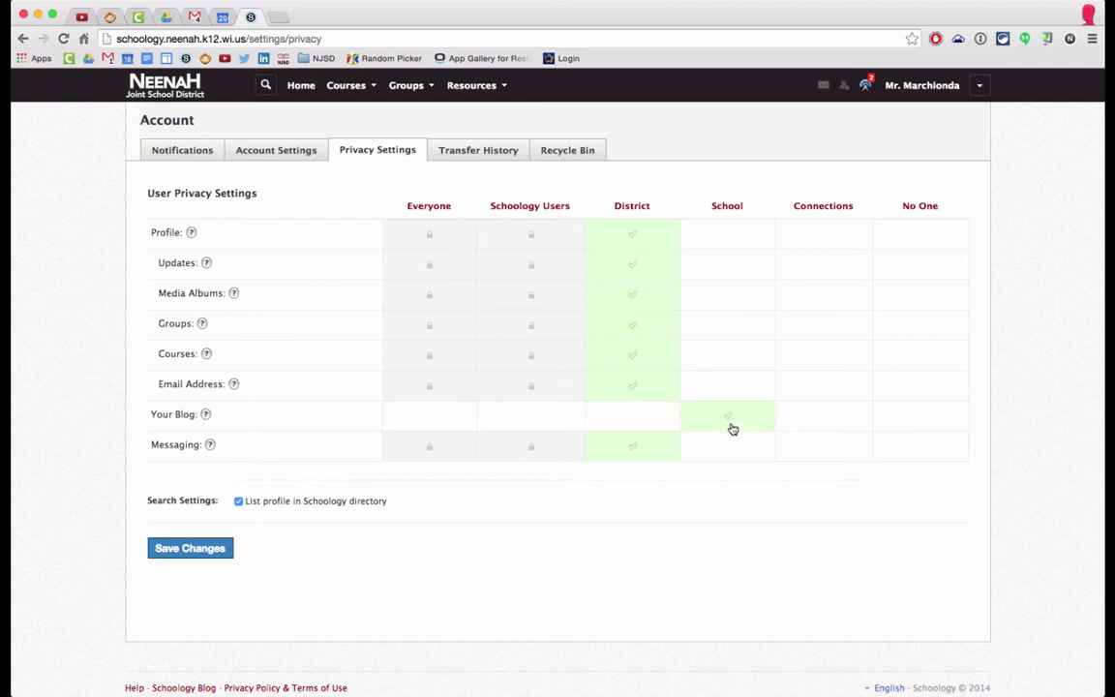
left_click(827, 419)
left_click(903, 417)
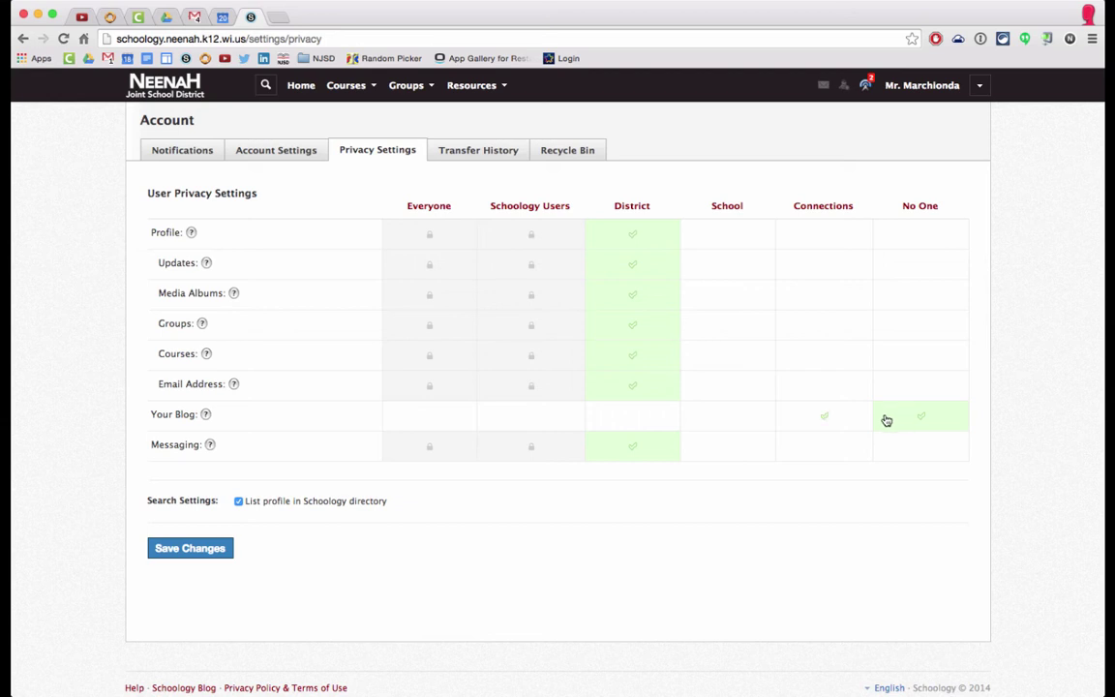
left_click(634, 419)
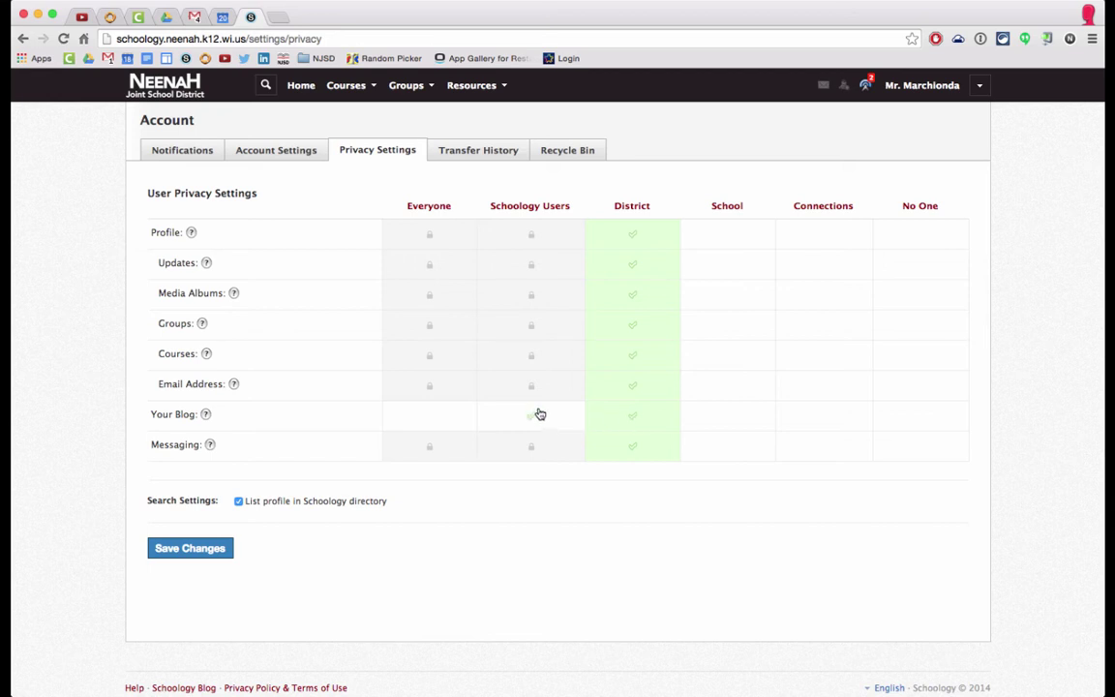
left_click(443, 418)
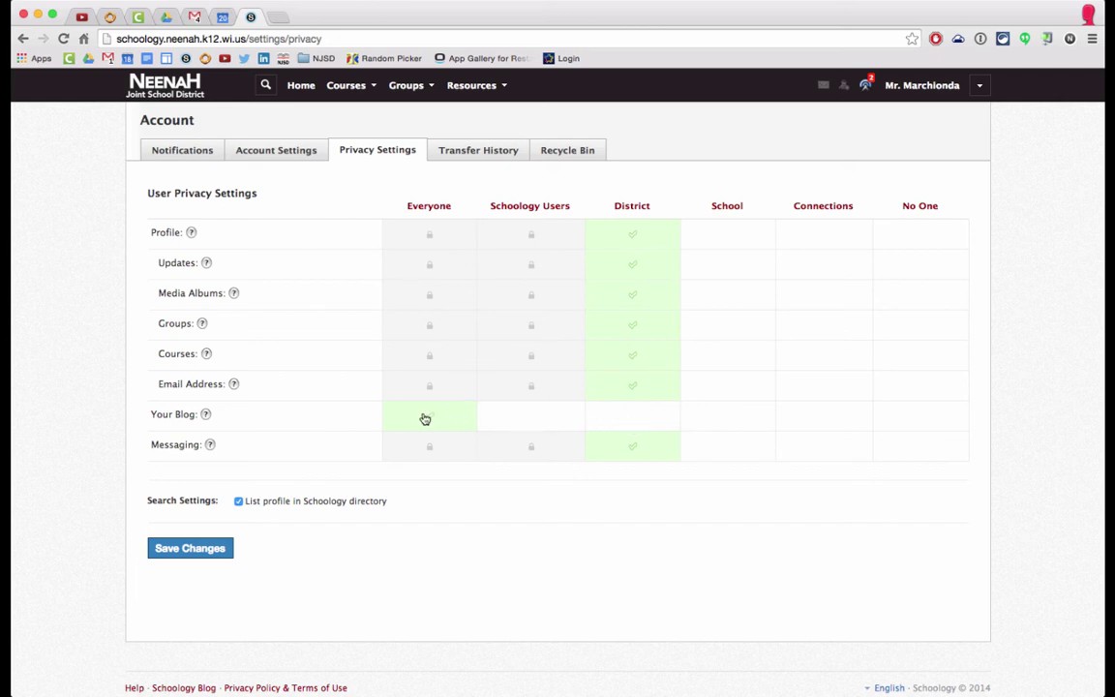
Save the Everyone blog privacy and view the public blog page while logged out
left_click(219, 557)
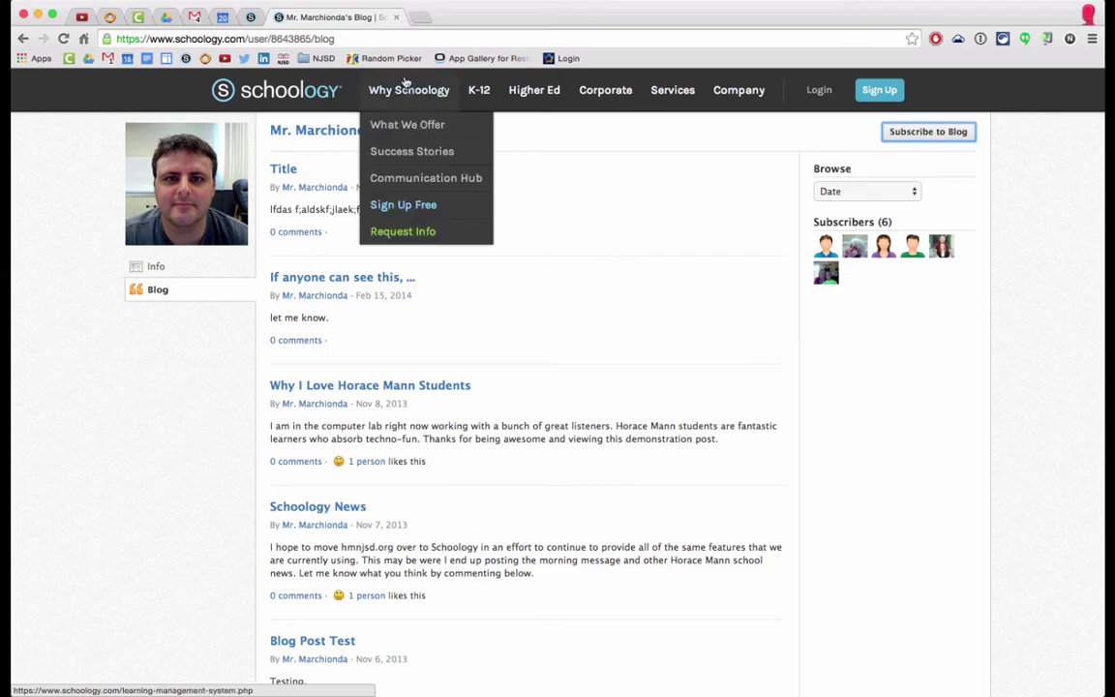
left_click(359, 38)
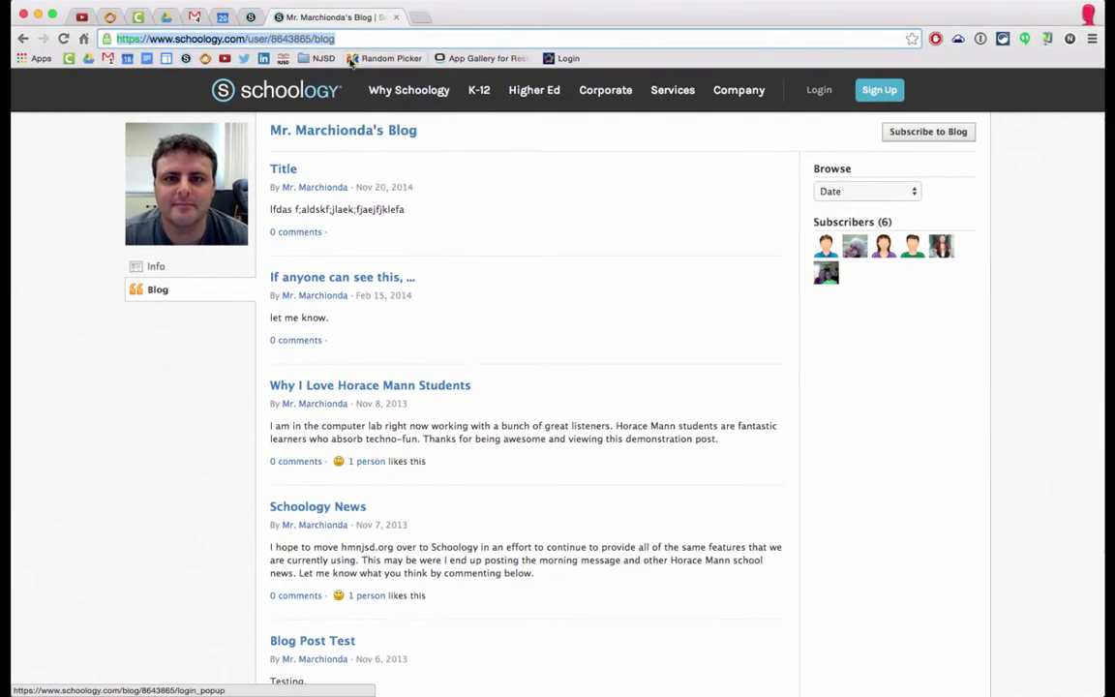
mouse_move(633, 142)
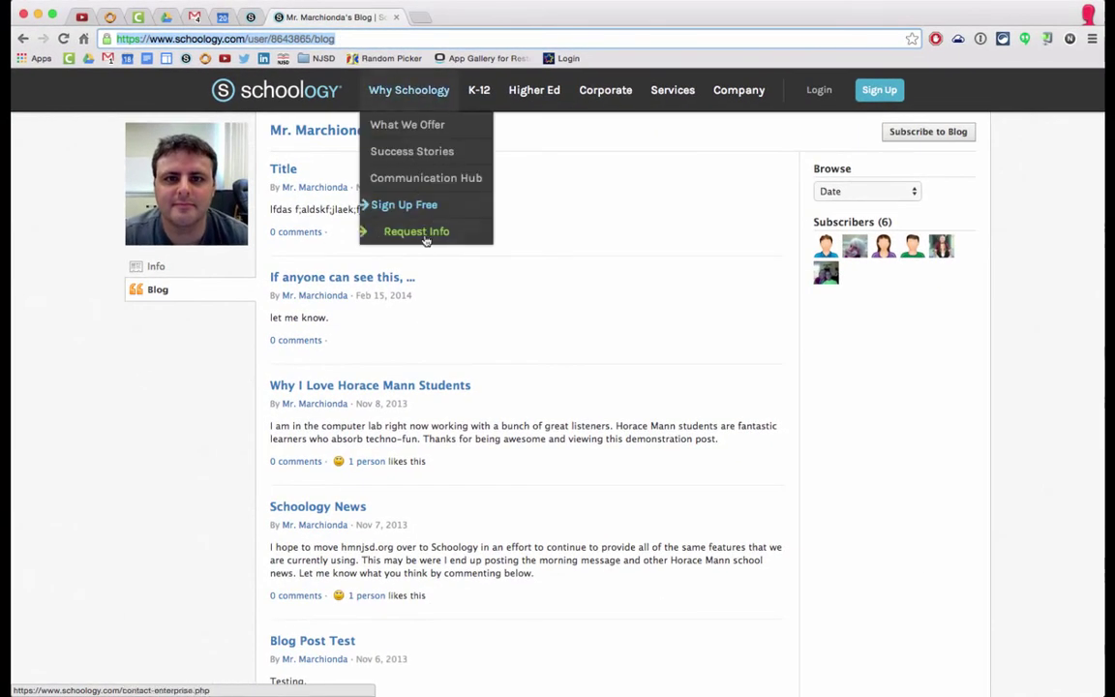
left_click(923, 140)
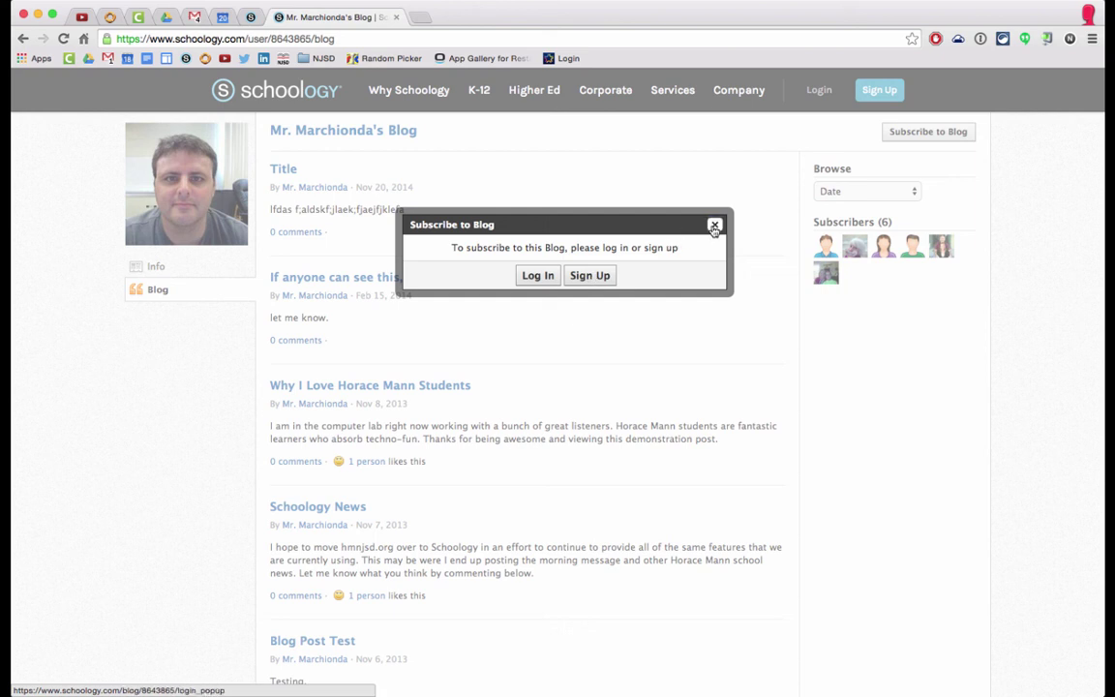
left_click(641, 207)
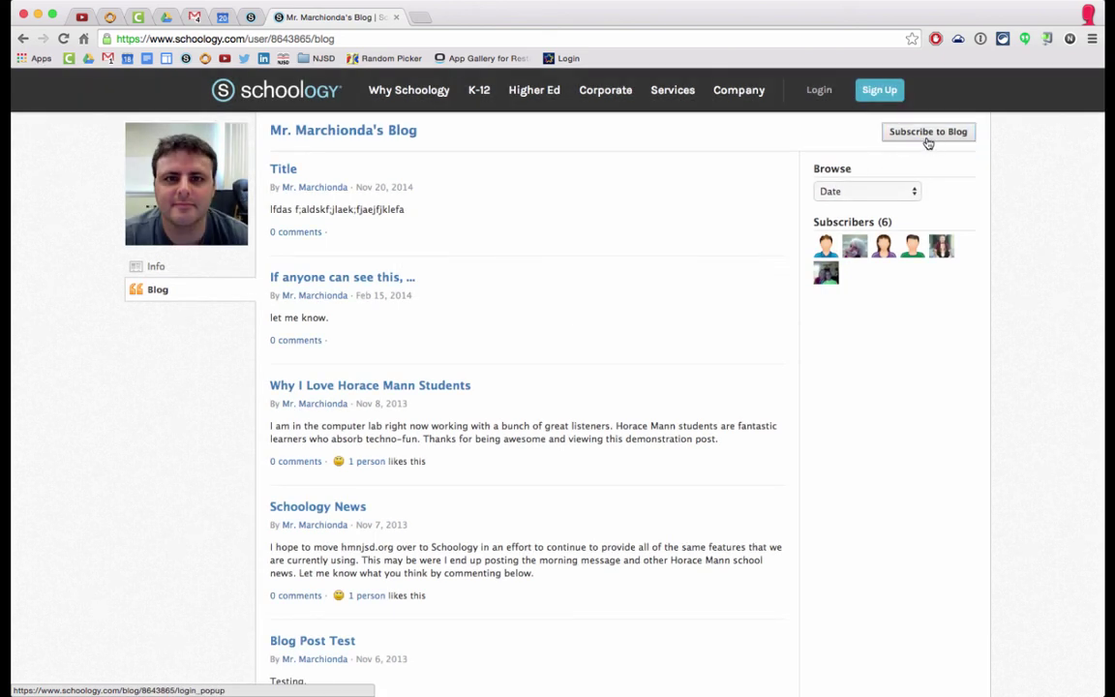
left_click_drag(335, 38, 114, 40)
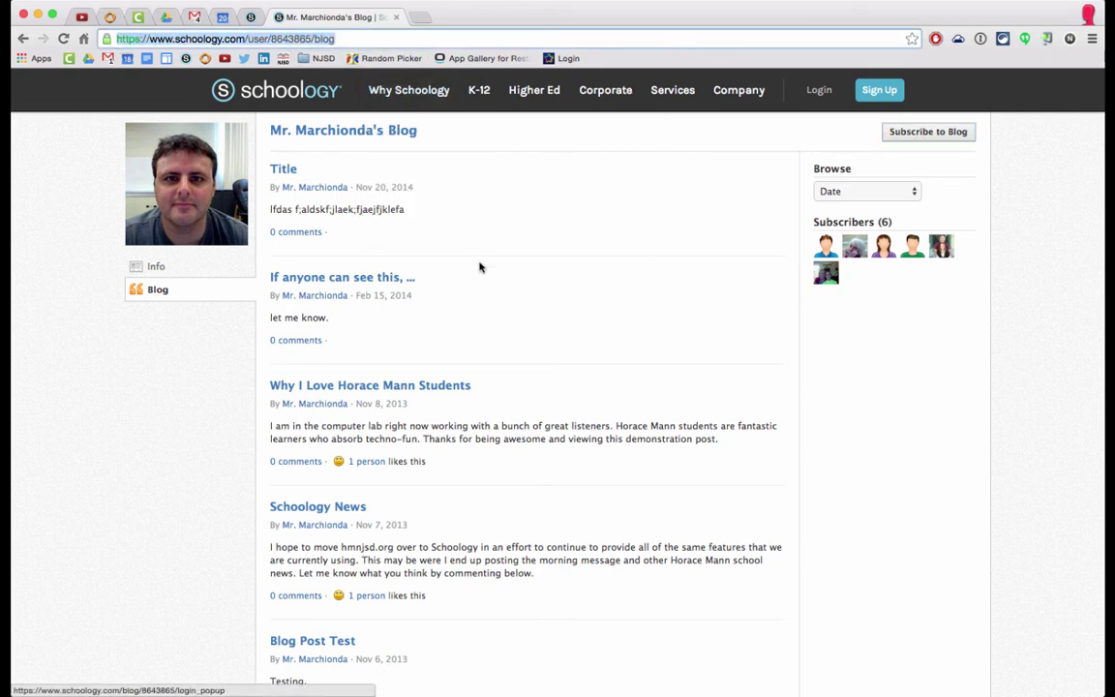